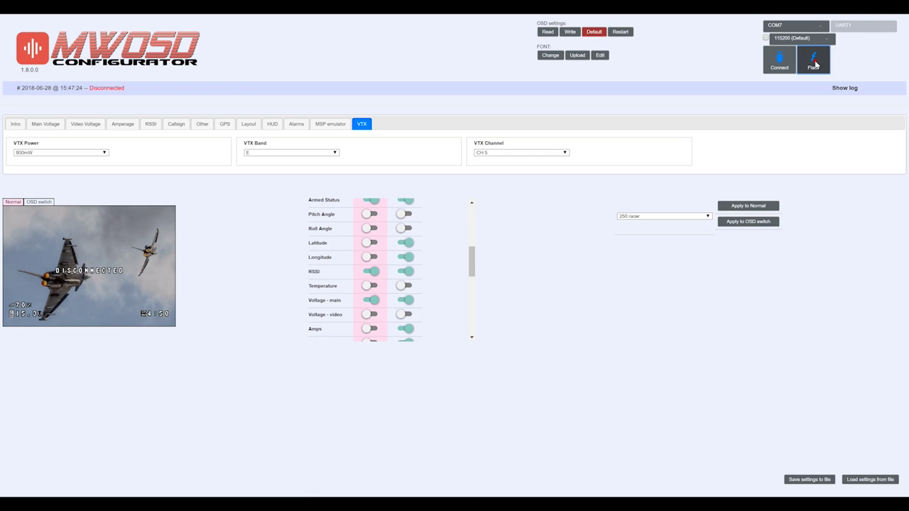
Step: Open the Firmware flasher dialog from the Flash button
left_click(813, 63)
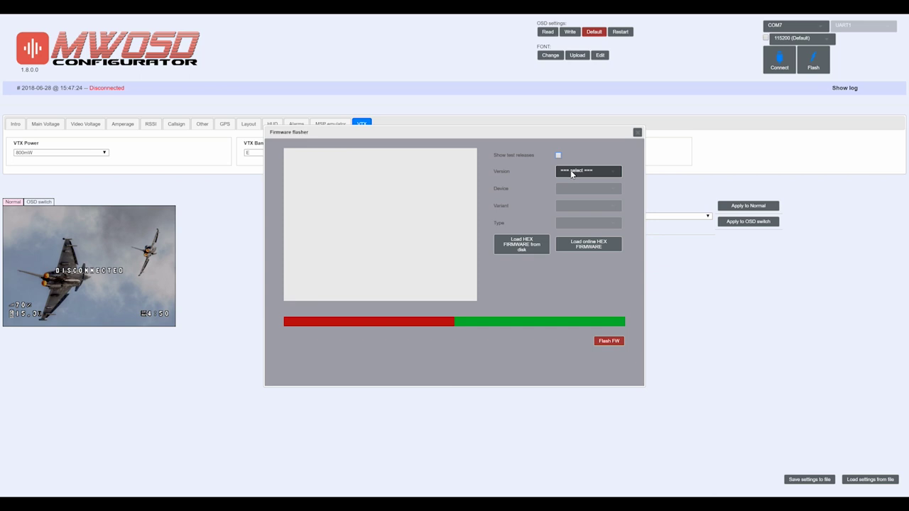
Step: Download firmware 1.8.1.0 online for device microminim, variant kiss, type multirotor
left_click(590, 174)
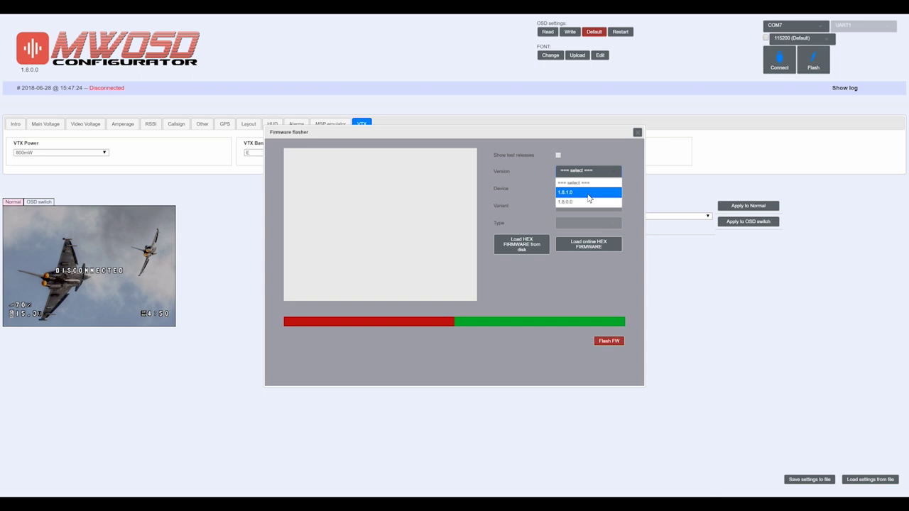
left_click(588, 192)
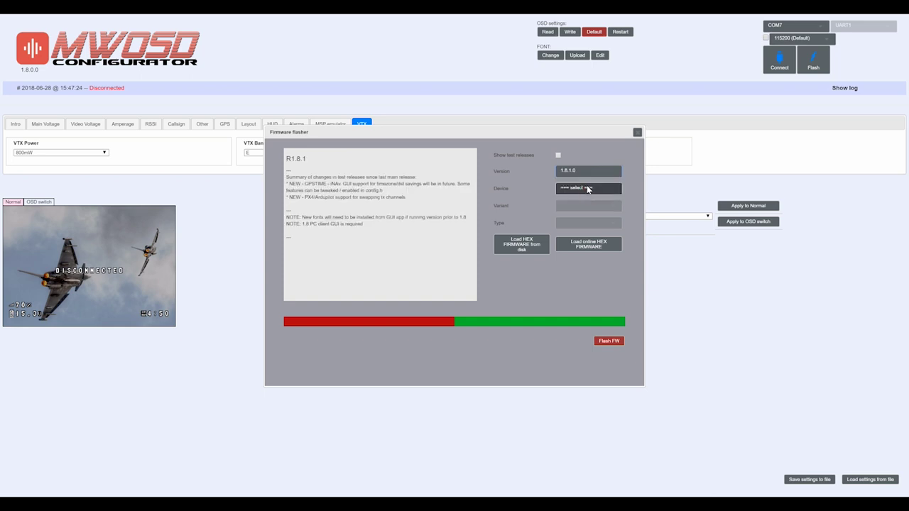
left_click(587, 189)
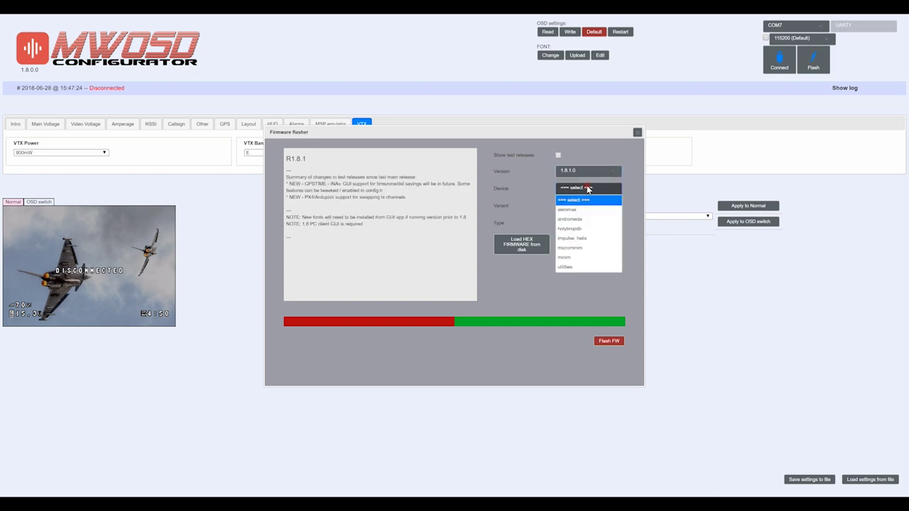
left_click(589, 249)
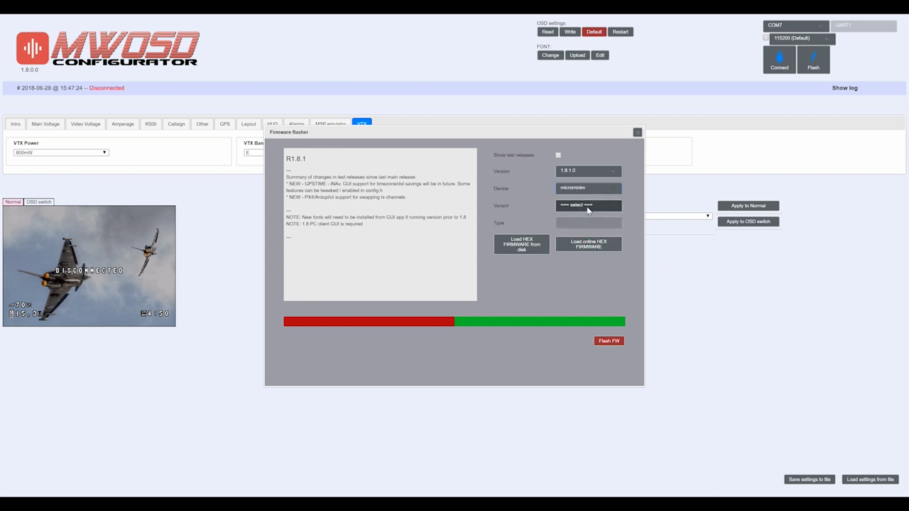
left_click(588, 206)
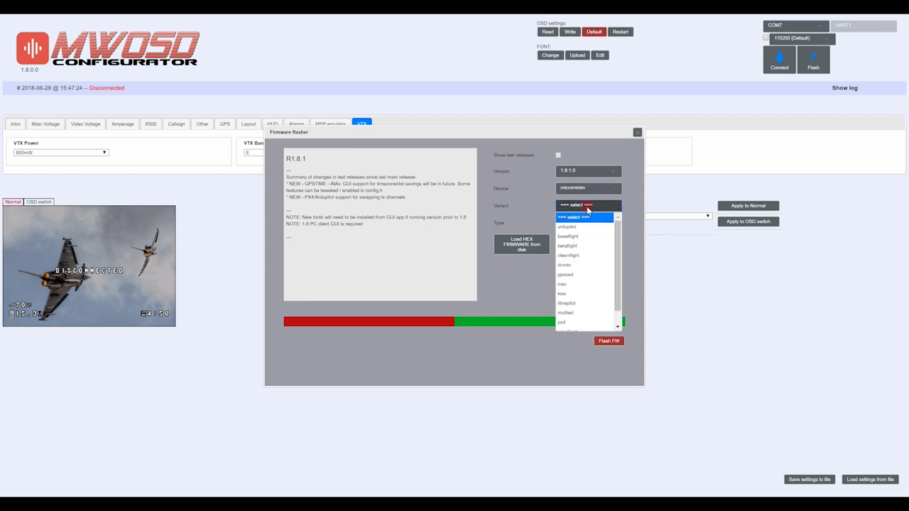
left_click(589, 294)
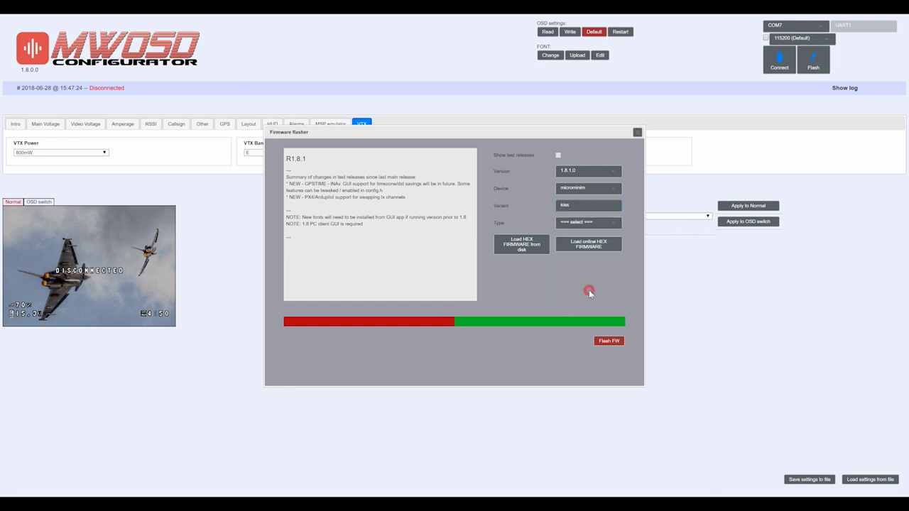
left_click(583, 225)
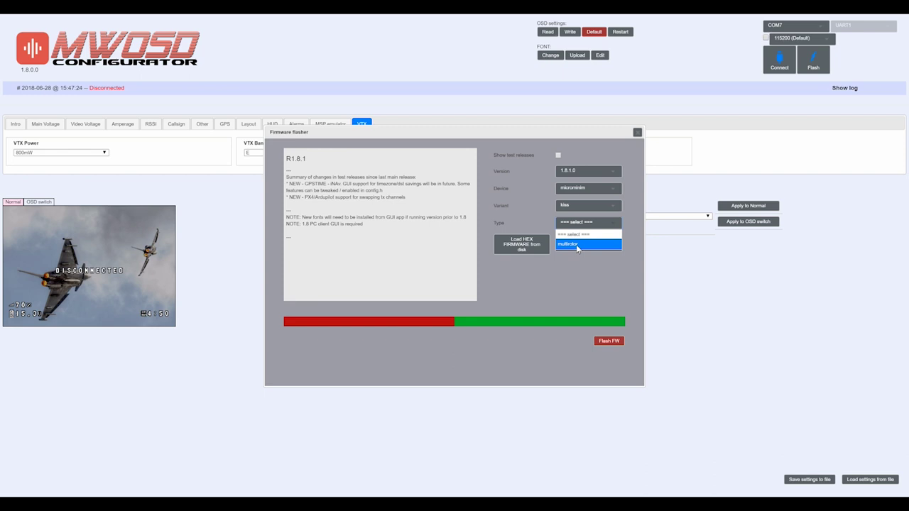
left_click(578, 245)
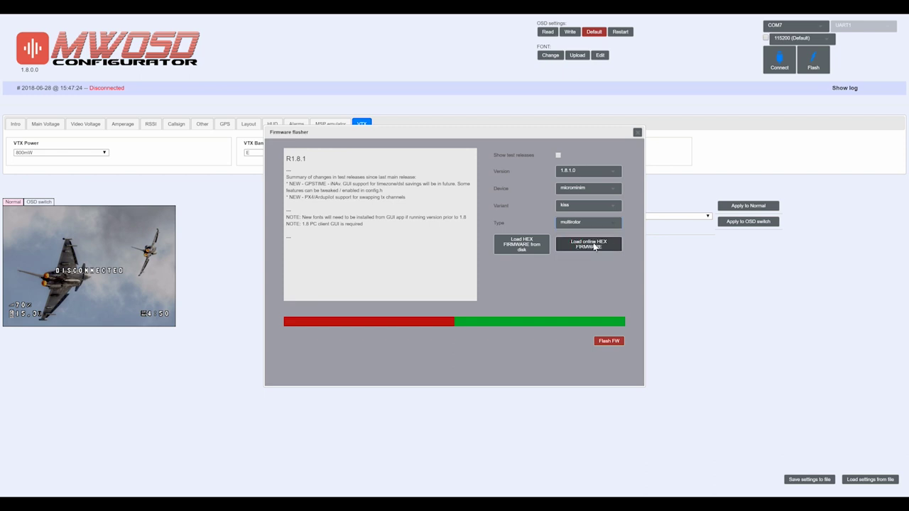
left_click(583, 246)
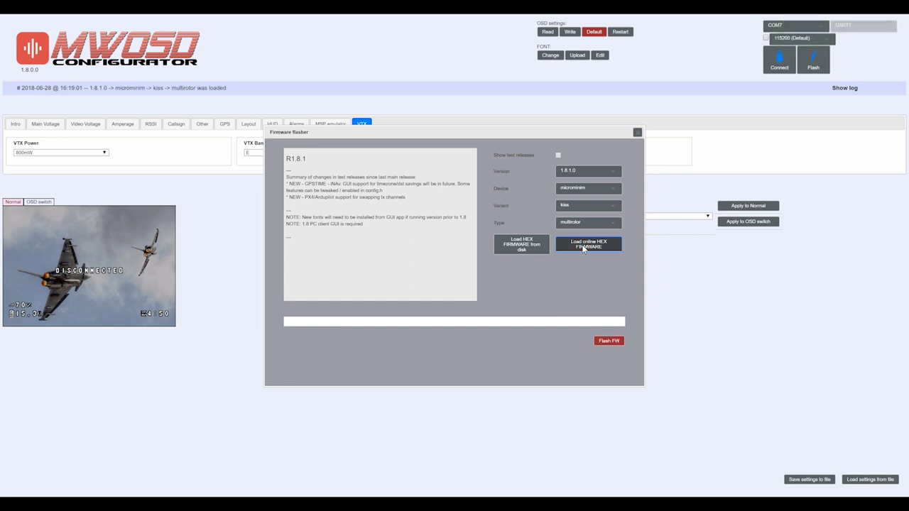
Step: Flash the loaded 1.8.1.0 firmware onto the board until it reports Flash done
left_click(608, 341)
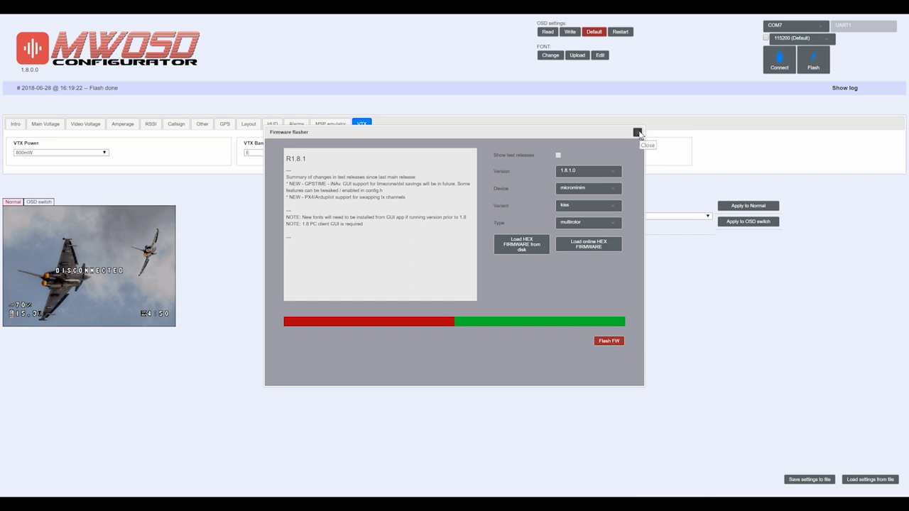
Step: Close the flasher and connect, reading Kiss firmware 1811 on MicroMinim MultiRotor
left_click(637, 132)
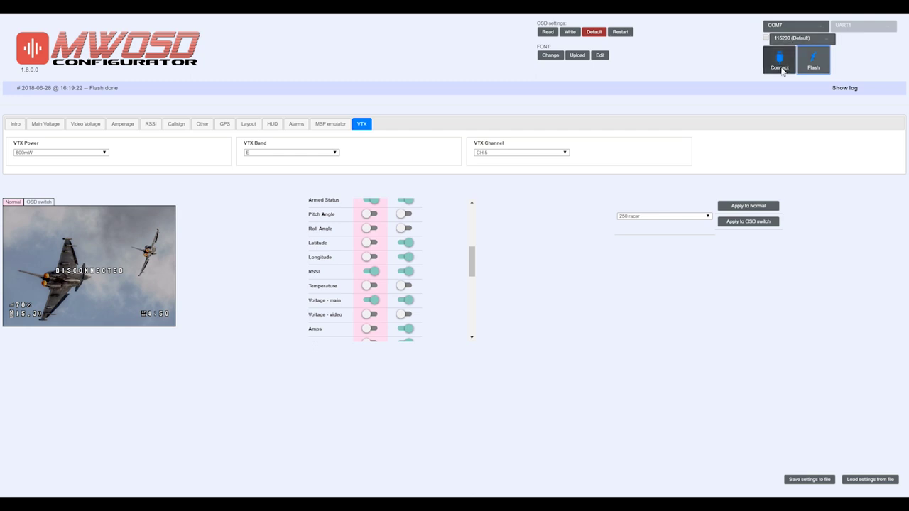
left_click(779, 65)
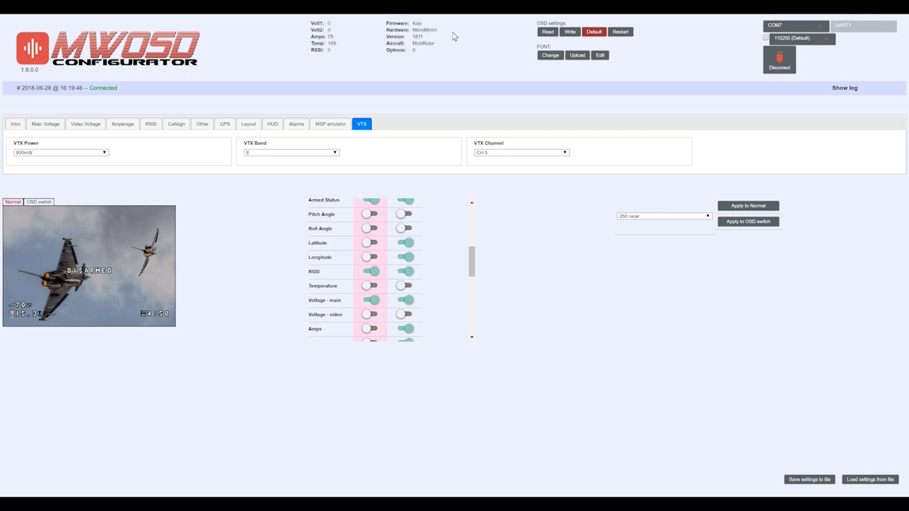
Step: Check the Main Voltage source choices unchanged, then view Video Voltage (alarm 0, adjust 200)
left_click(46, 123)
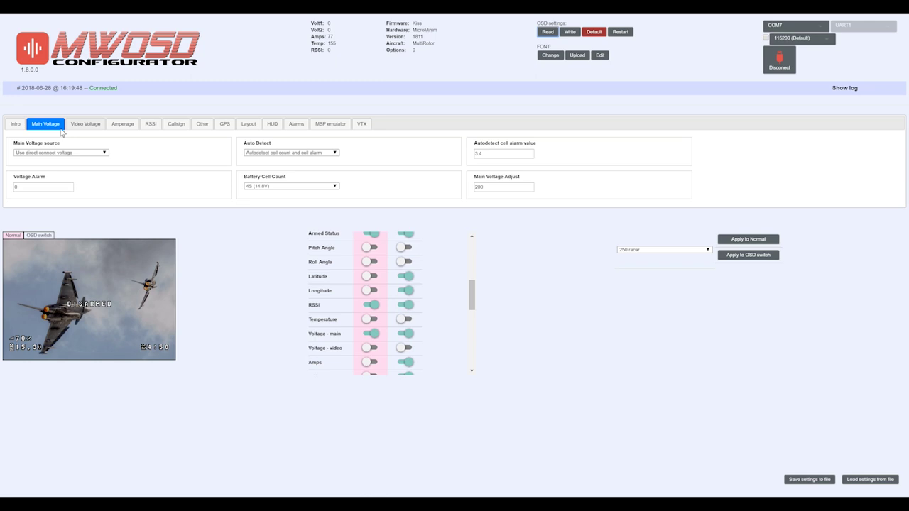
left_click(16, 124)
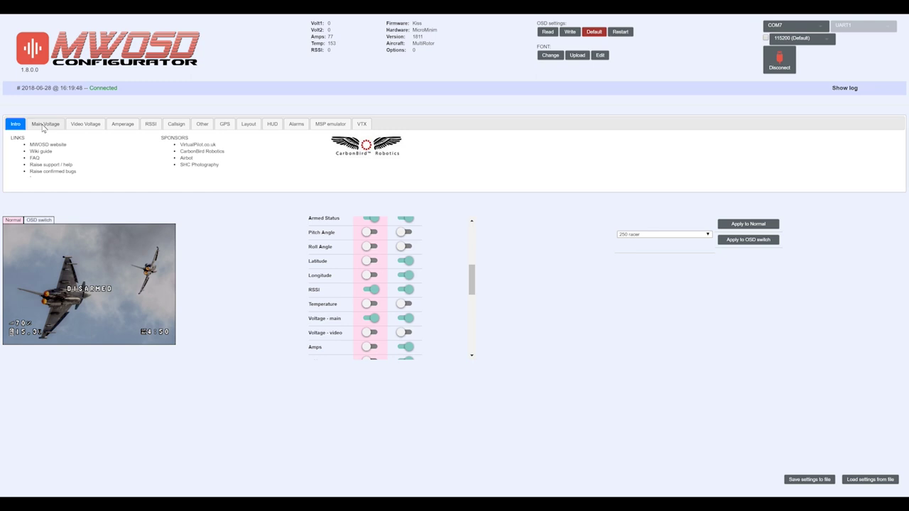
left_click(44, 124)
left_click(60, 153)
left_click(159, 156)
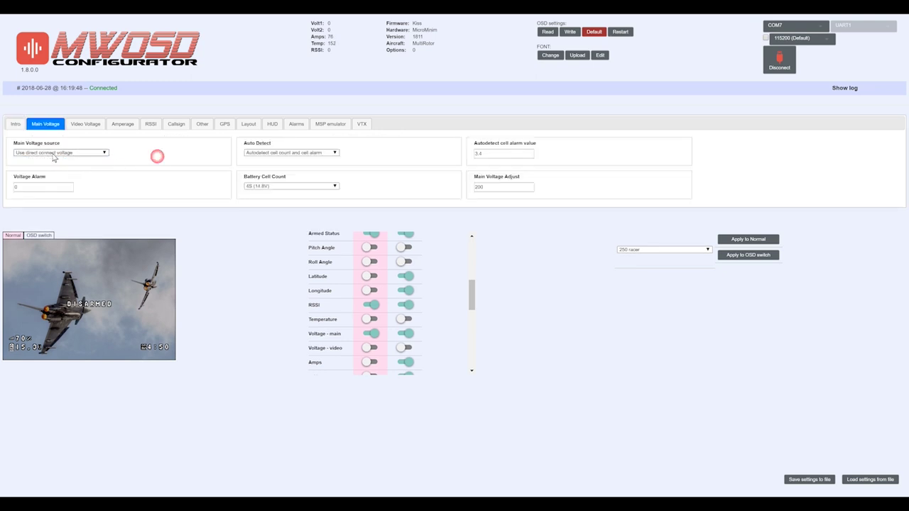
left_click(53, 153)
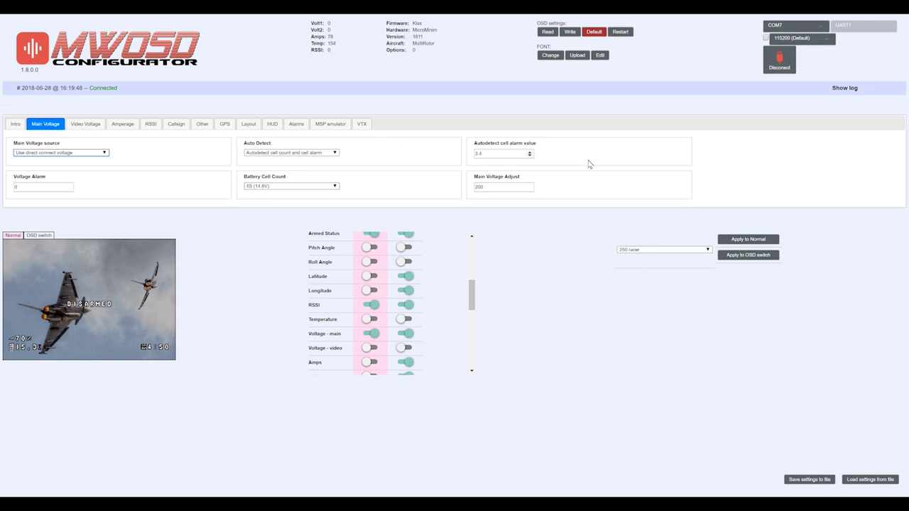
left_click(85, 124)
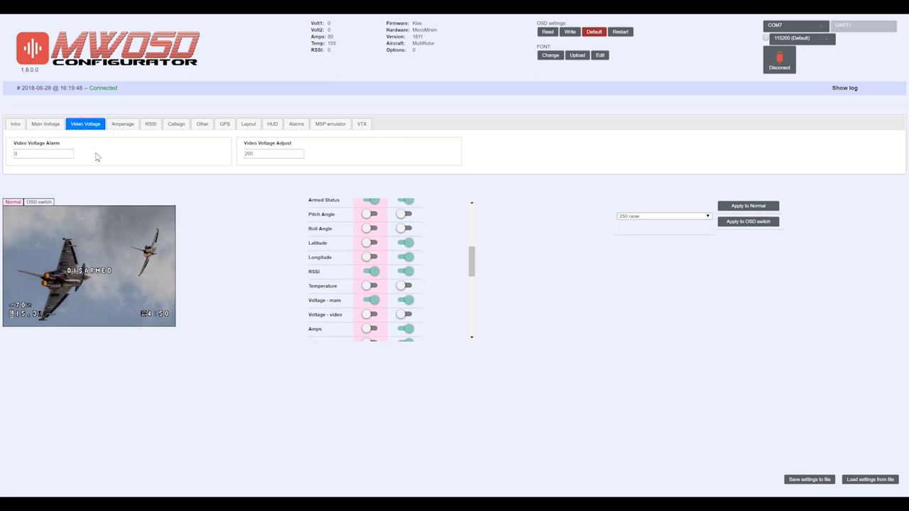
Step: Page through the Amperage, RSSI and Callsign tabs to the Other tab
left_click(122, 124)
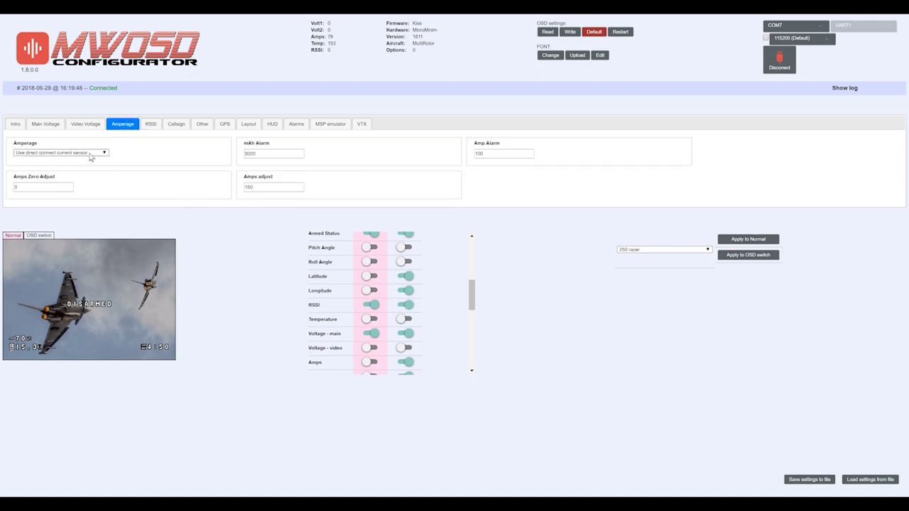
left_click(151, 125)
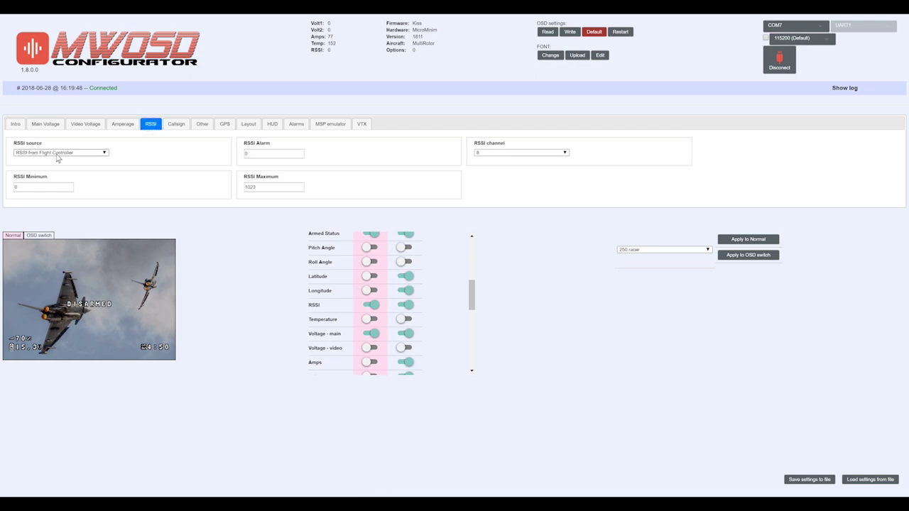
left_click(177, 125)
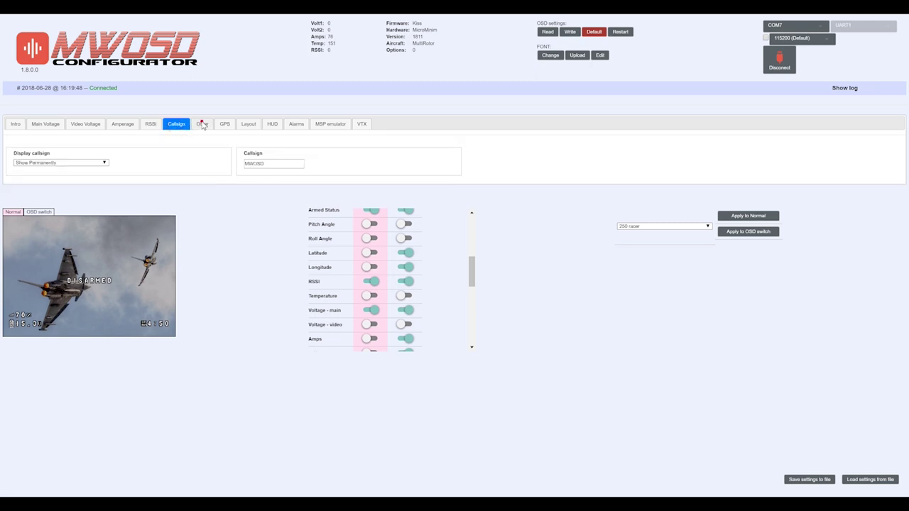
left_click(203, 125)
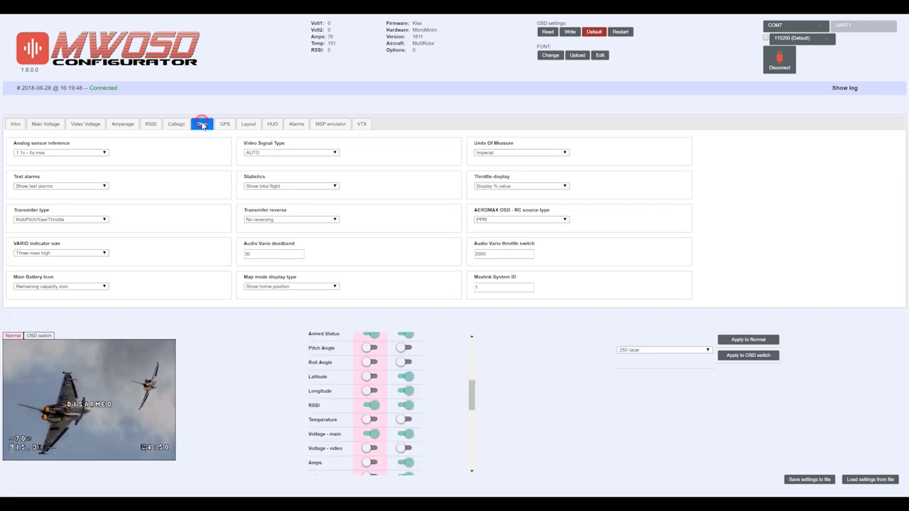
Step: Keep Video Signal Type on AUTO and Units Of Measure on Imperial, then view GPS
left_click(257, 156)
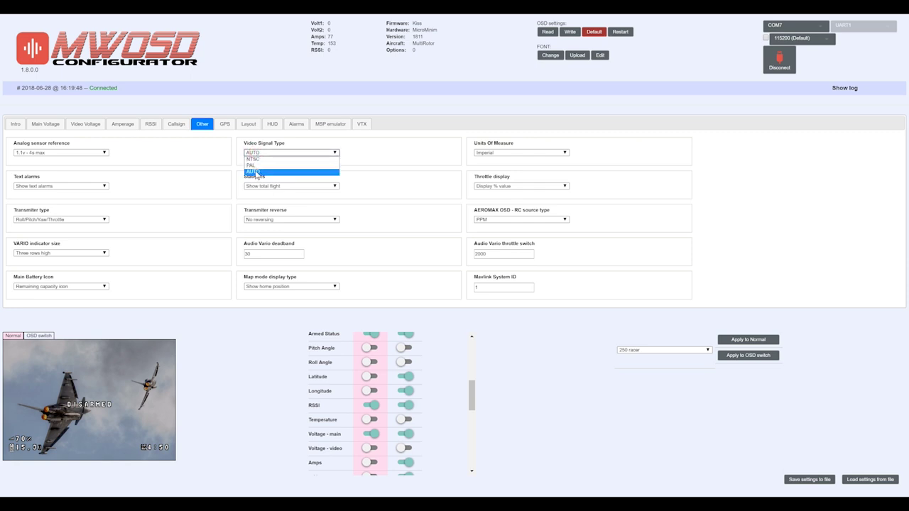
left_click(259, 172)
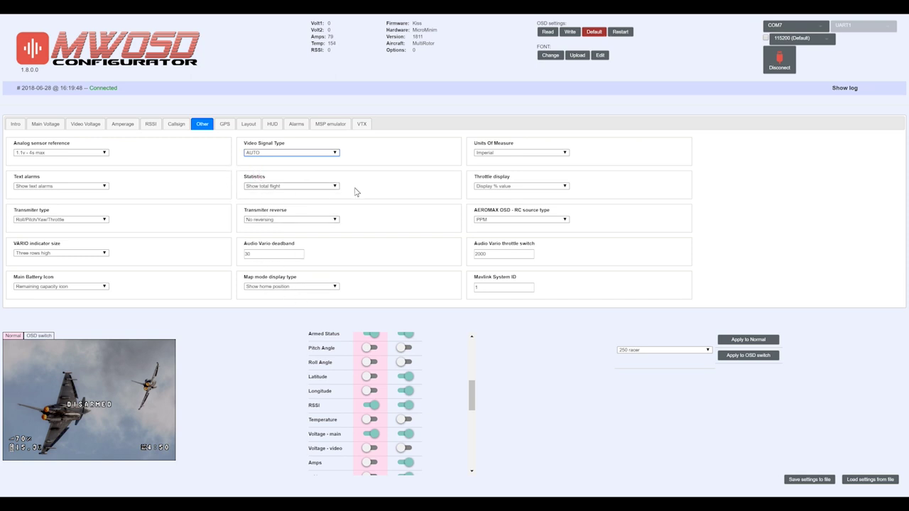
left_click(498, 153)
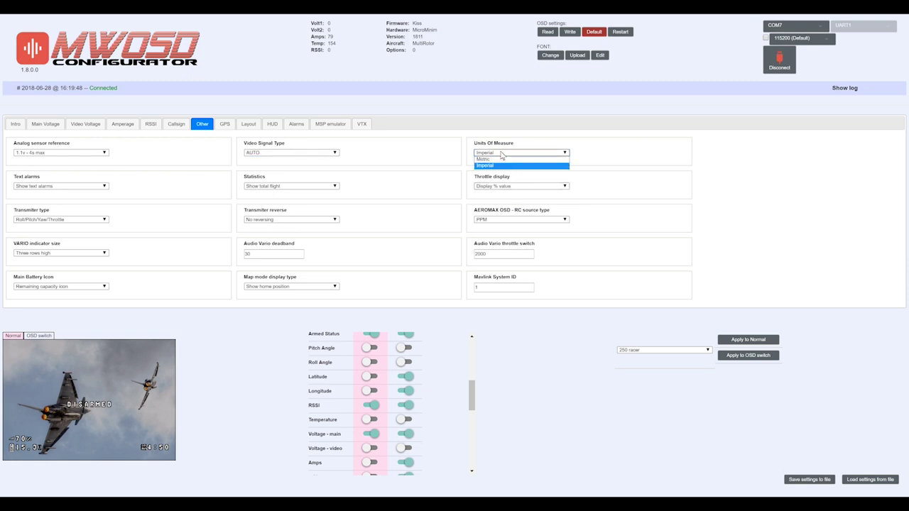
left_click(500, 154)
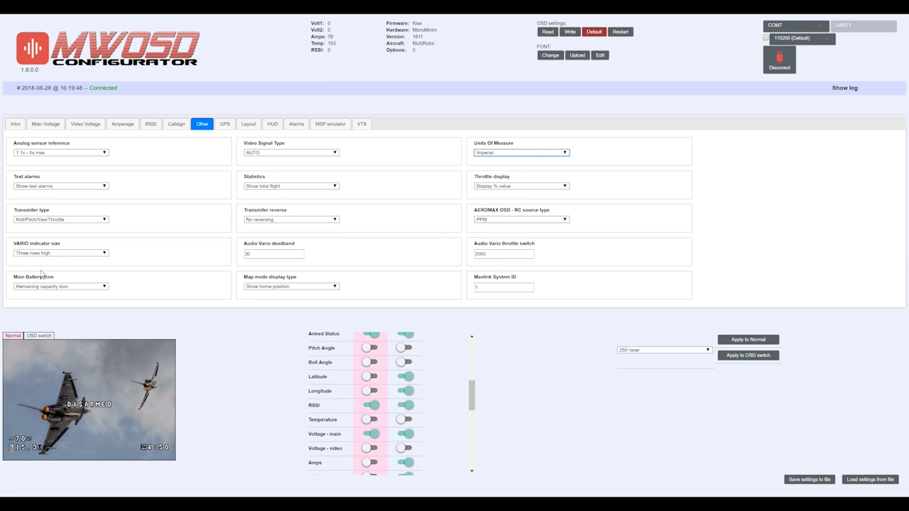
left_click(224, 125)
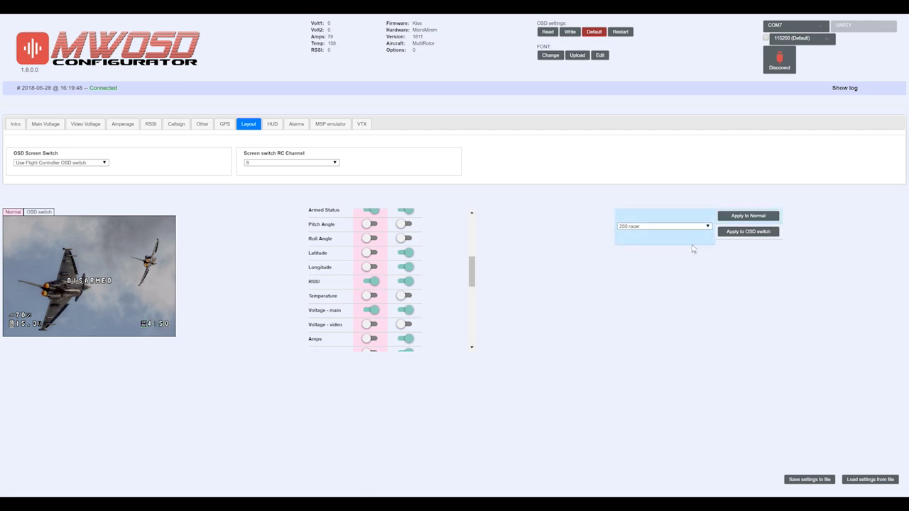
Step: Write the OSD settings, read them back, then disconnect from the board
left_click(571, 33)
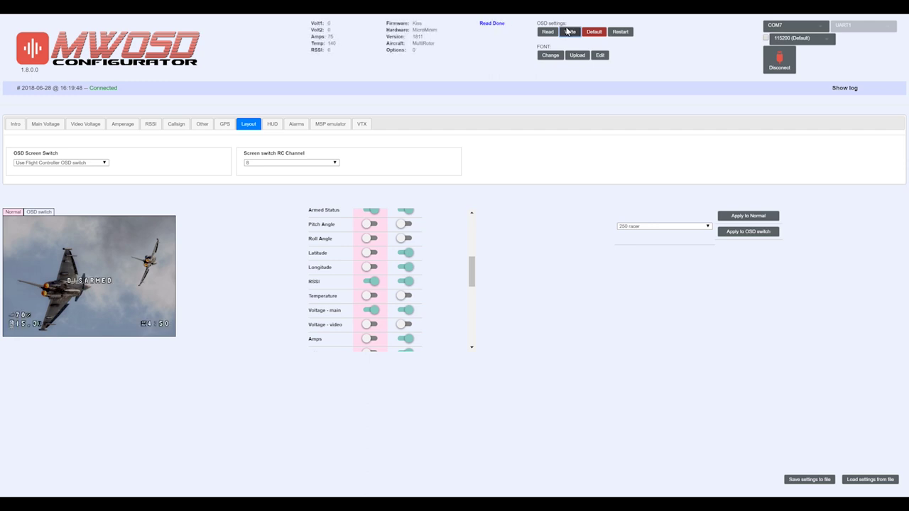
left_click(550, 33)
left_click(780, 65)
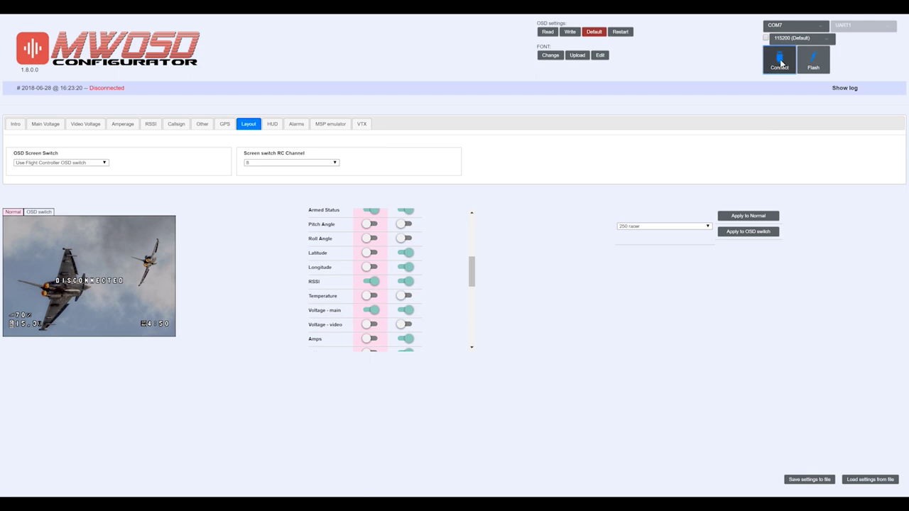
Step: Reconnect, scroll the layout list up, then Write and Read settings, showing DISARMED
left_click(781, 61)
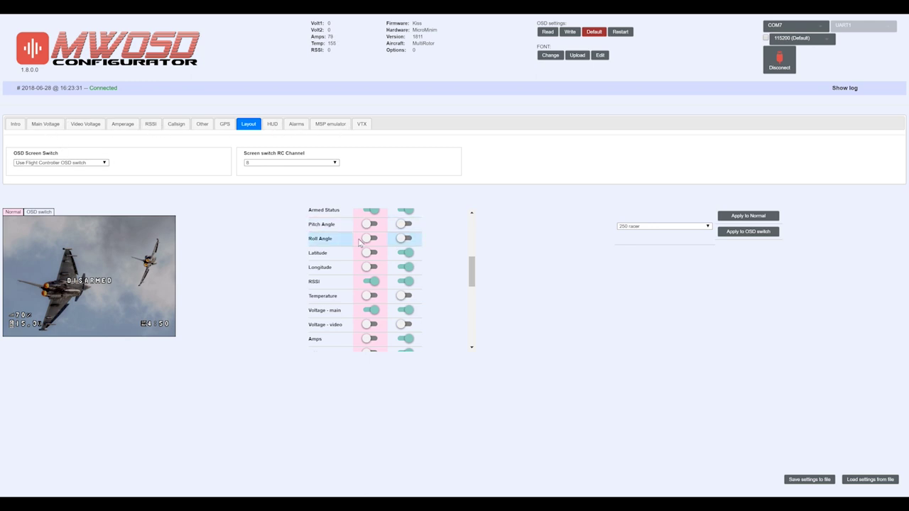
scroll(368, 255, "up", 5)
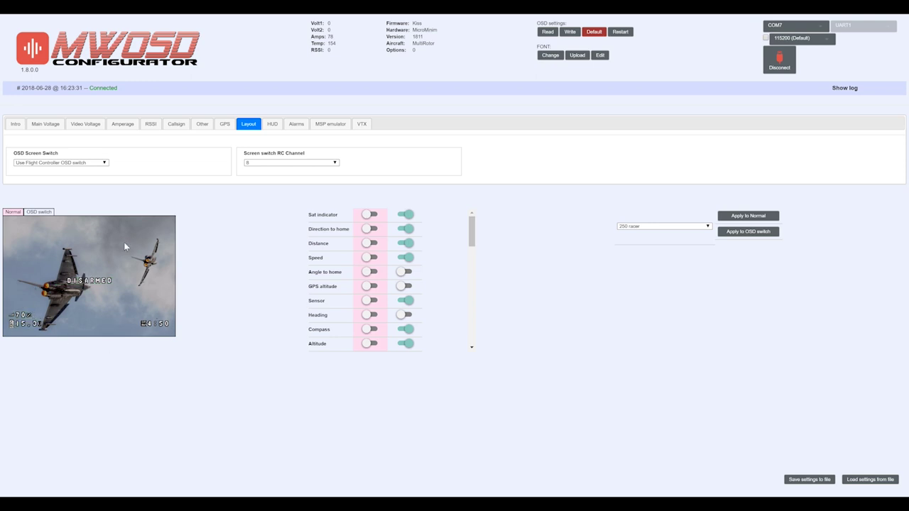
left_click(570, 33)
left_click(547, 32)
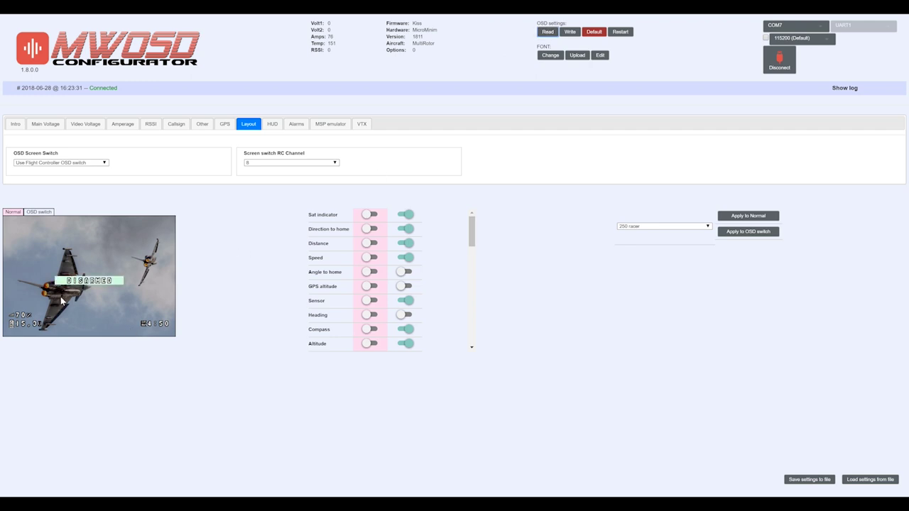
Step: Disconnect with the top-right button, leaving the layout preview reading DISCONNECTED
left_click(781, 59)
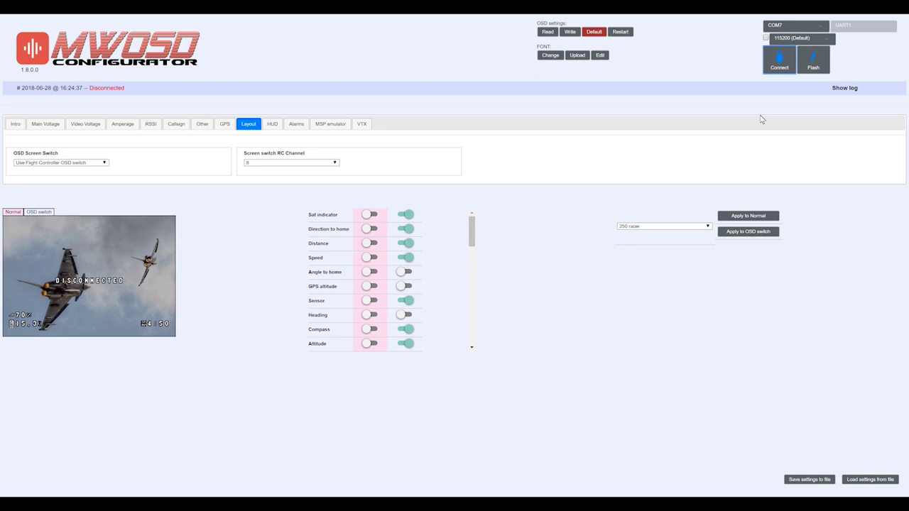